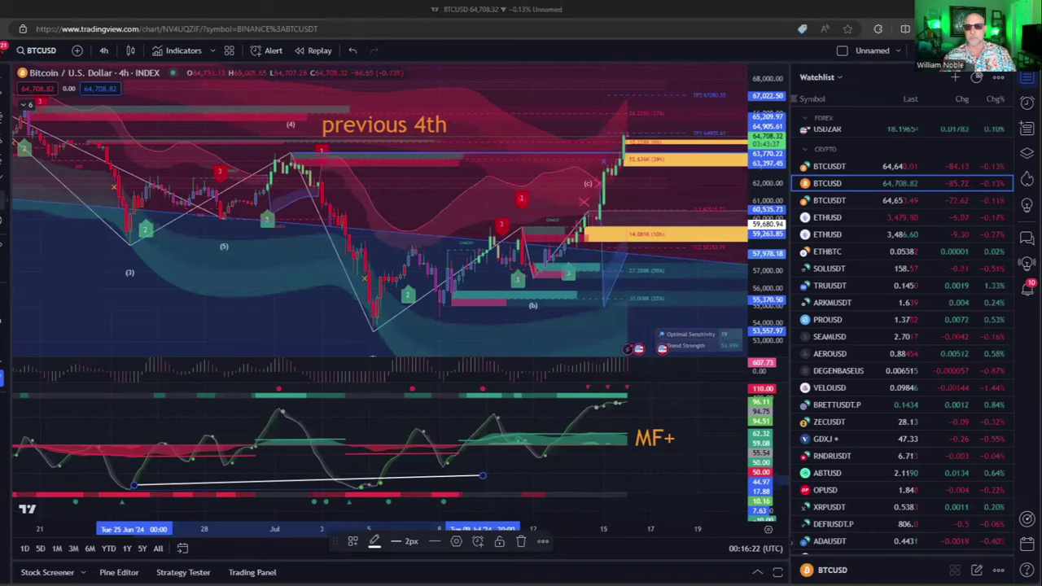
# Step: Add the text label "bitcoin: 4H" in the empty area below the late-June candles
pyautogui.click(179, 293)
pyautogui.write('bitco')
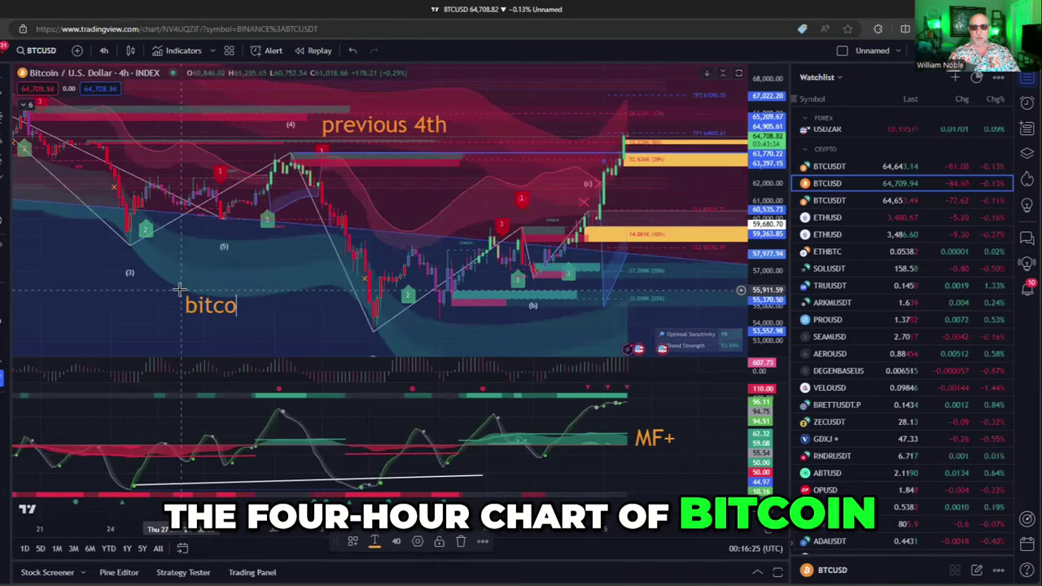
pyautogui.write('in: 4H')
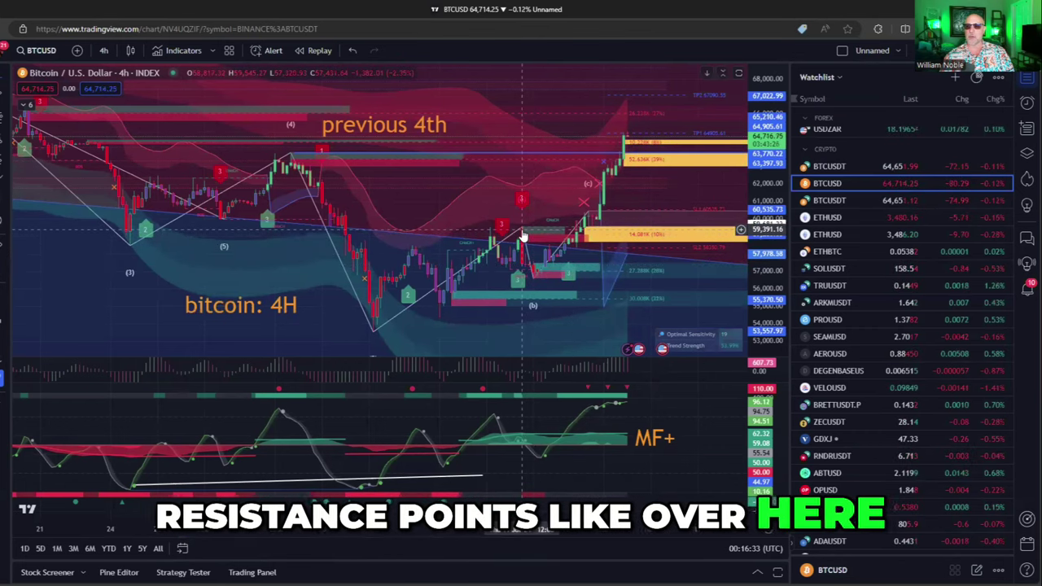
# Step: Review the settings of the LuxAlgo Price Action Concepts indicator, including its breaker colours, and of the LuxAlgo Elliott Wave indicator
pyautogui.doubleClick(692, 233)
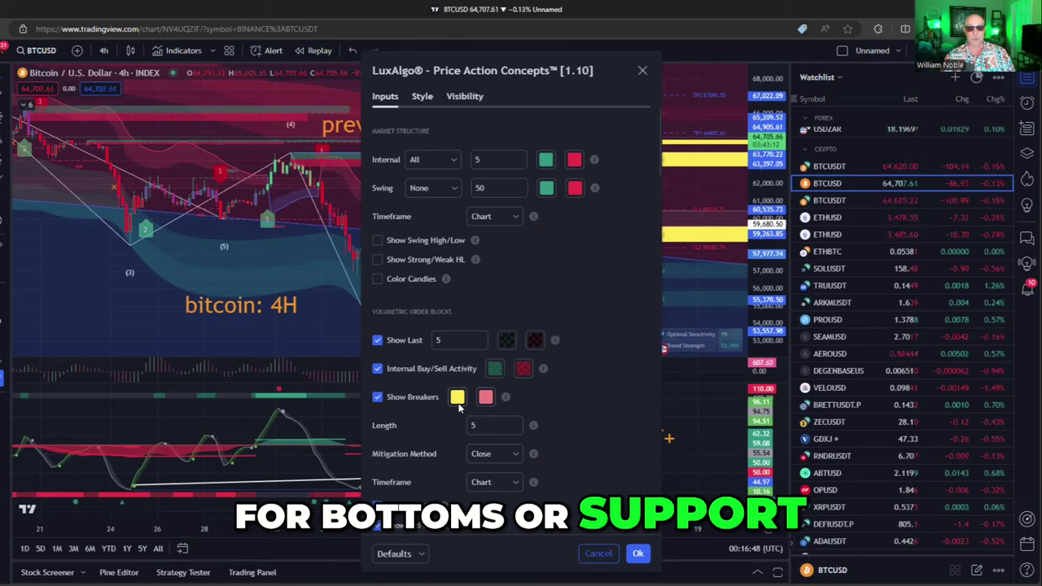
pyautogui.click(638, 553)
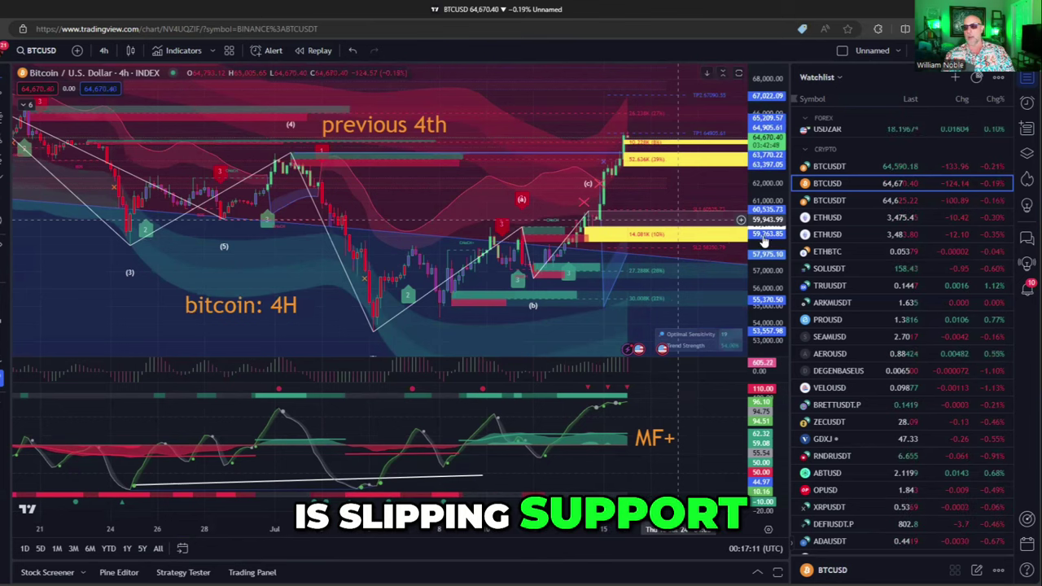
pyautogui.doubleClick(718, 163)
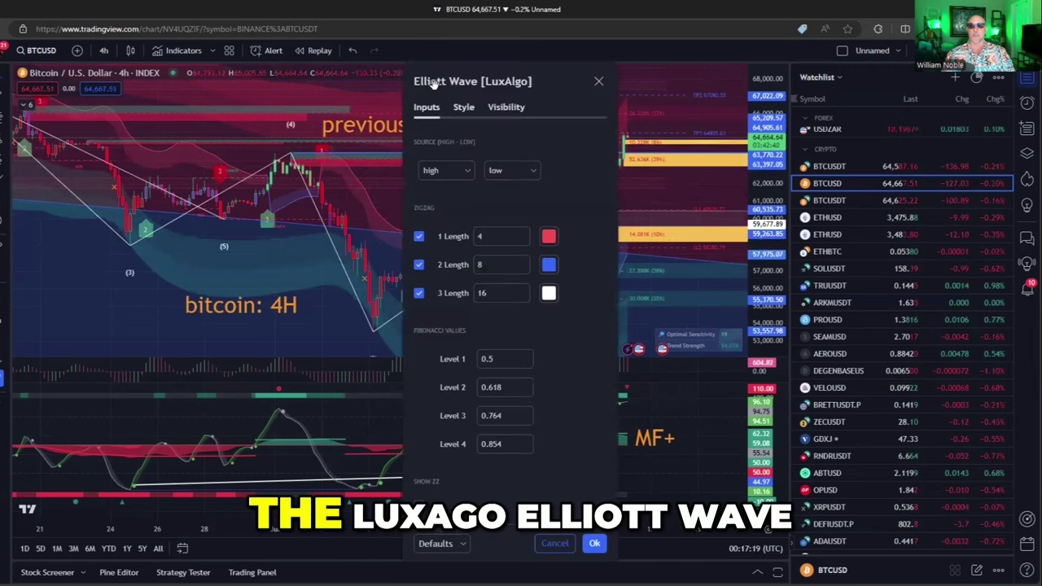
pyautogui.click(600, 547)
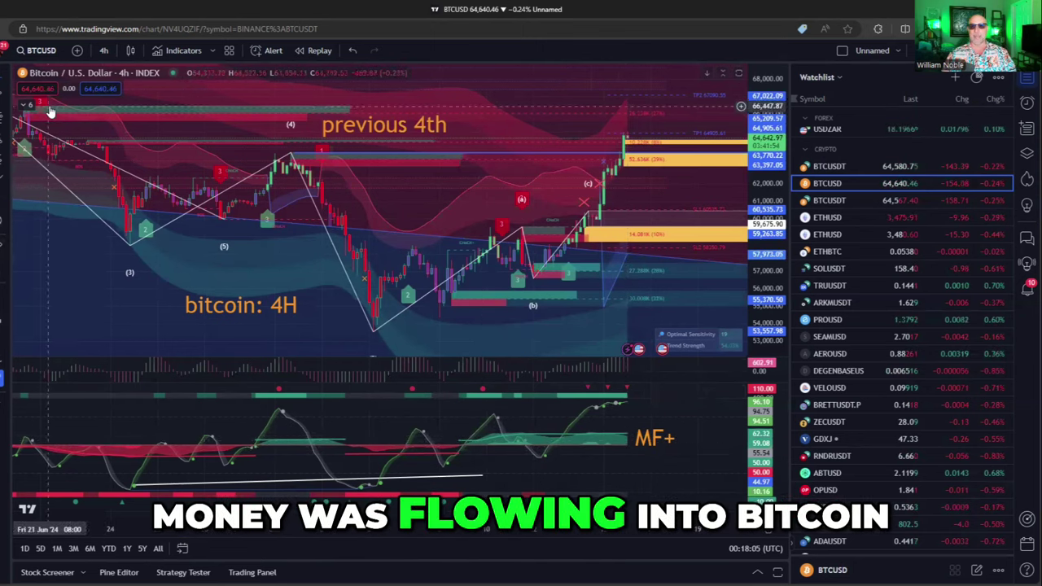
# Step: Switch the Bitcoin chart to the 20-hour interval and delete the "bitcoin: 4H" label
pyautogui.click(104, 51)
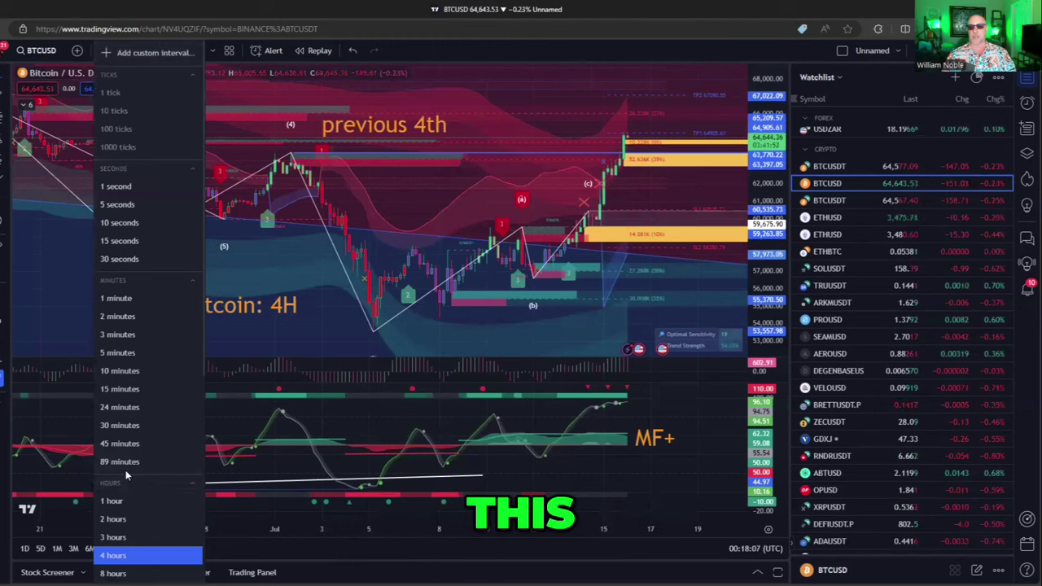
pyautogui.scroll(-1, 124, 561)
pyautogui.click(123, 557)
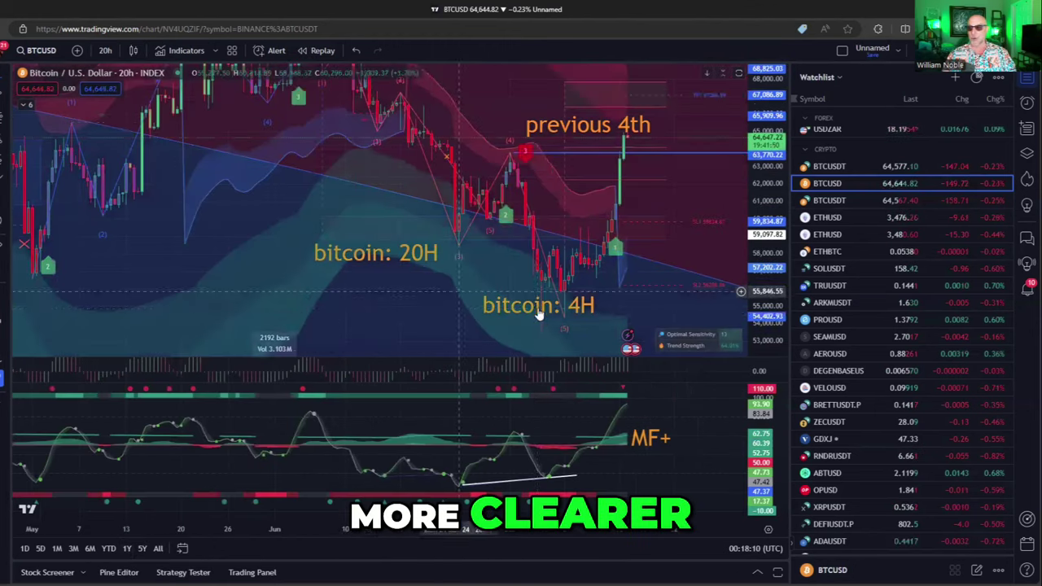
pyautogui.scroll(2, 768, 295)
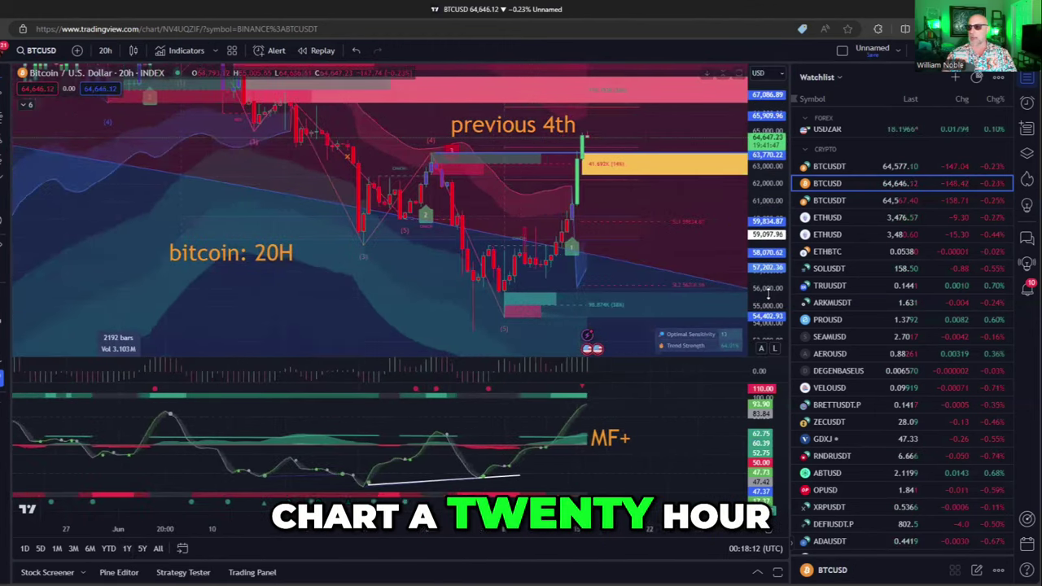
# Step: Move the "bitcoin: 20H" label slightly higher on the chart and make the histogram pane taller
pyautogui.moveTo(662, 211); pyautogui.dragTo(663, 237)
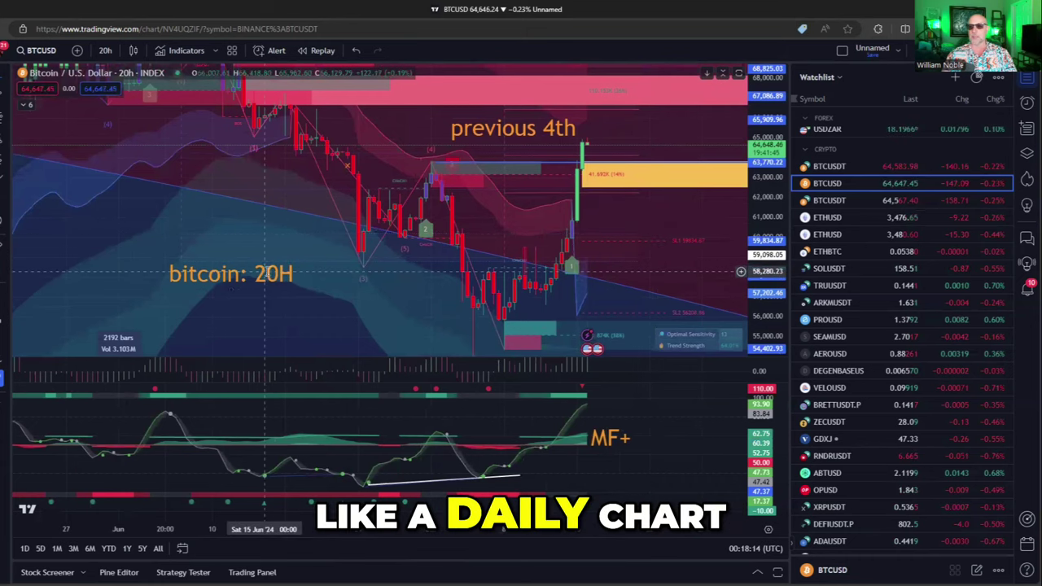
pyautogui.moveTo(263, 270); pyautogui.dragTo(274, 237)
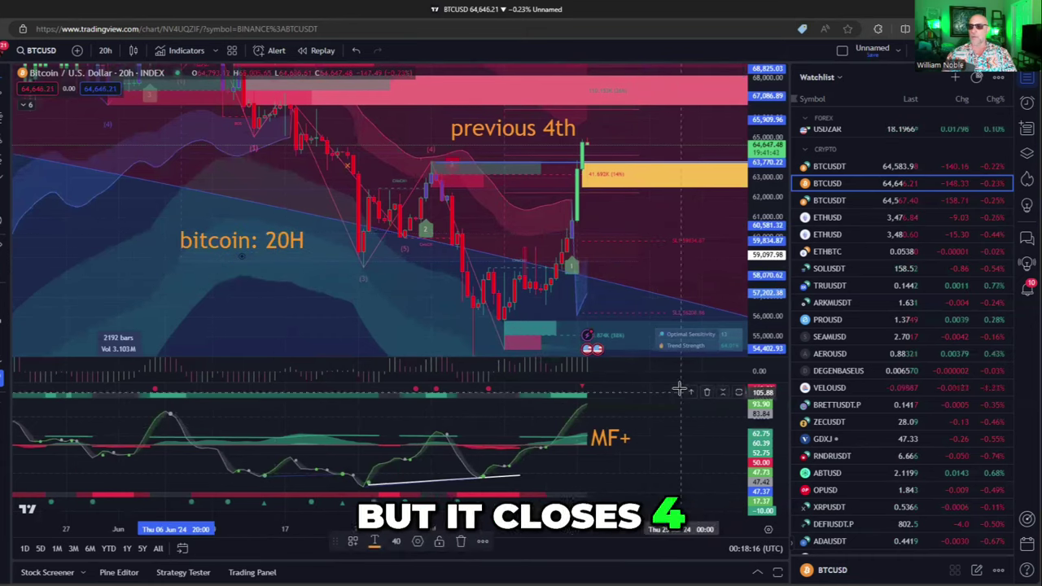
pyautogui.moveTo(678, 383); pyautogui.dragTo(643, 412)
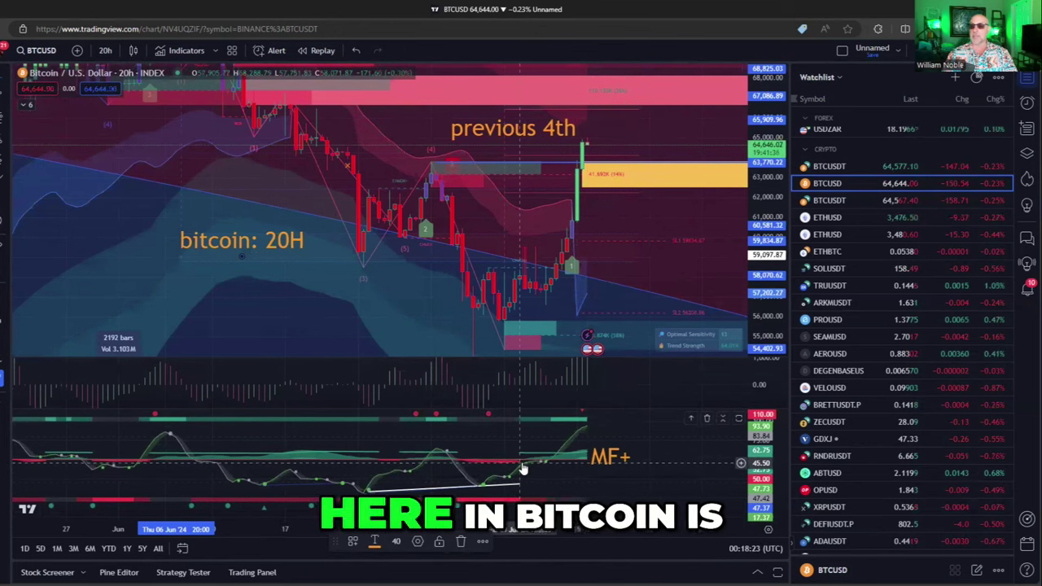
# Step: Review the money flow and HyperWave inputs in the LuxAlgo Oscillator Matrix settings
pyautogui.doubleClick(459, 470)
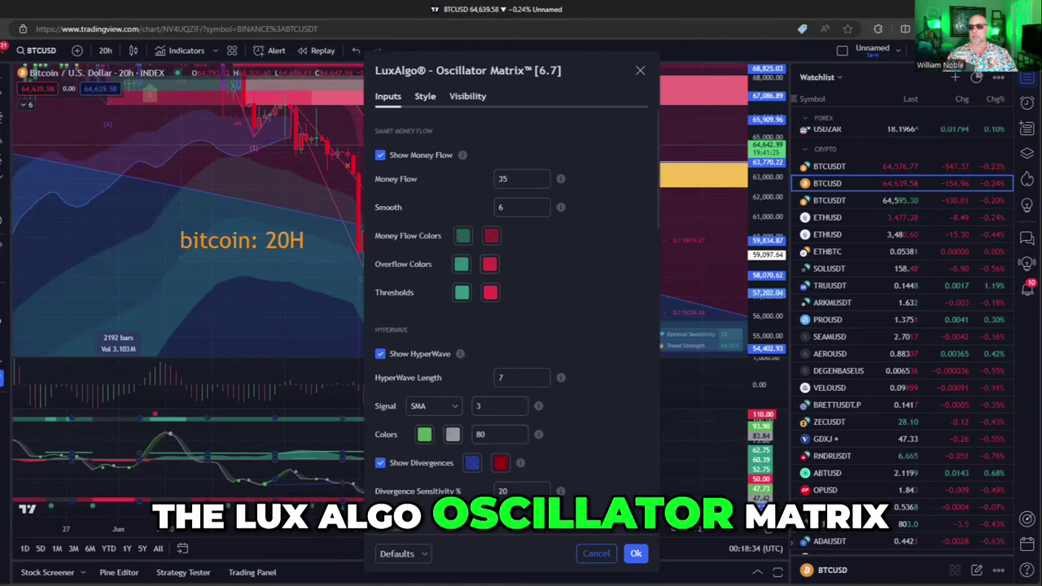
pyautogui.click(646, 553)
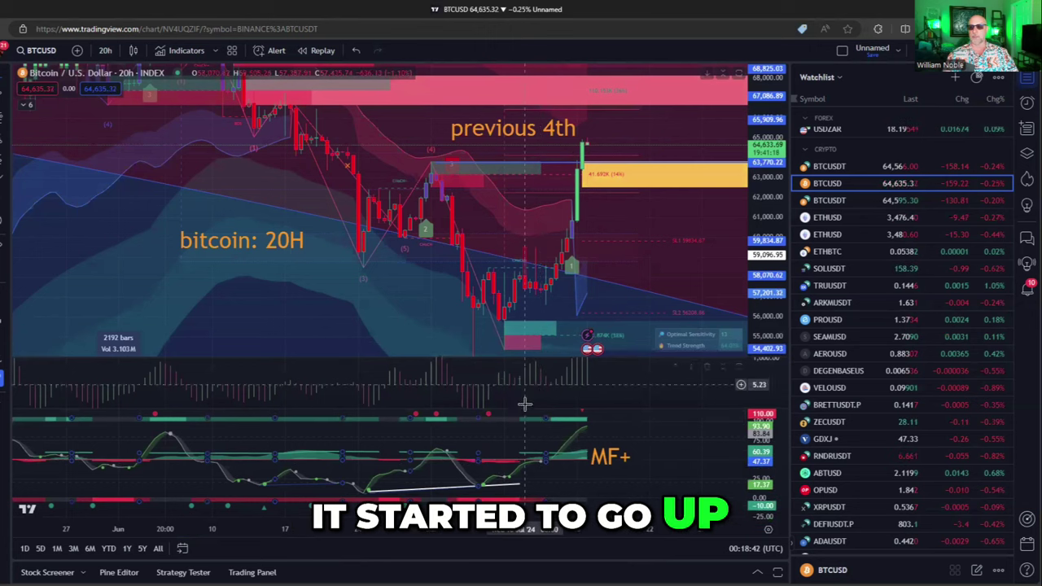
# Step: Enlarge the oscillator pane and draw a small rectangle around the July point where money flow changes from red to green
pyautogui.moveTo(625, 356); pyautogui.dragTo(616, 287)
pyautogui.moveTo(638, 410); pyautogui.dragTo(638, 318)
pyautogui.click(7, 182)
pyautogui.click(49, 364)
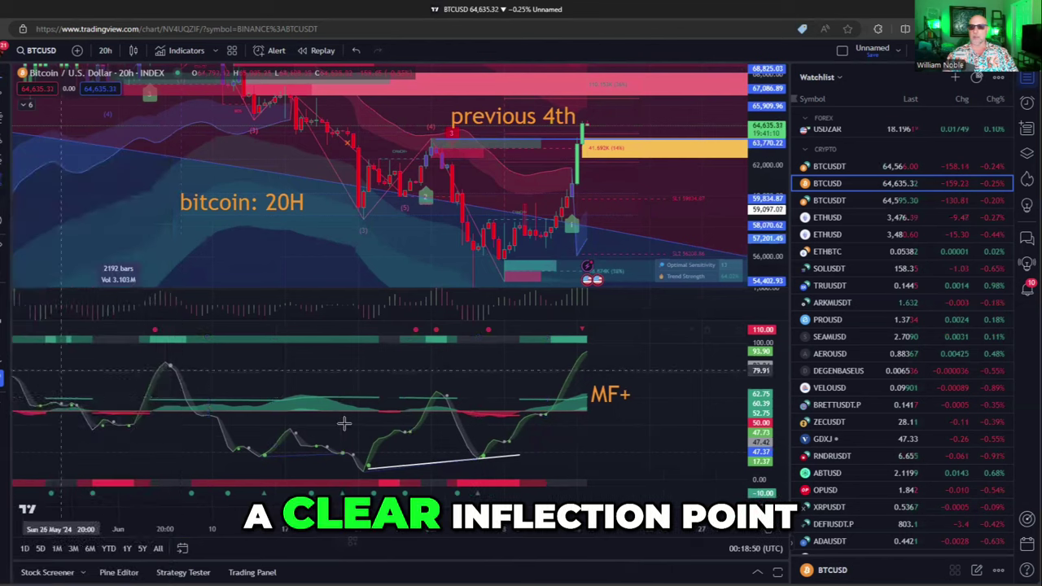
pyautogui.moveTo(510, 400)
pyautogui.mouseDown()
pyautogui.moveTo(551, 424)
pyautogui.moveTo(526, 398)
pyautogui.mouseUp()
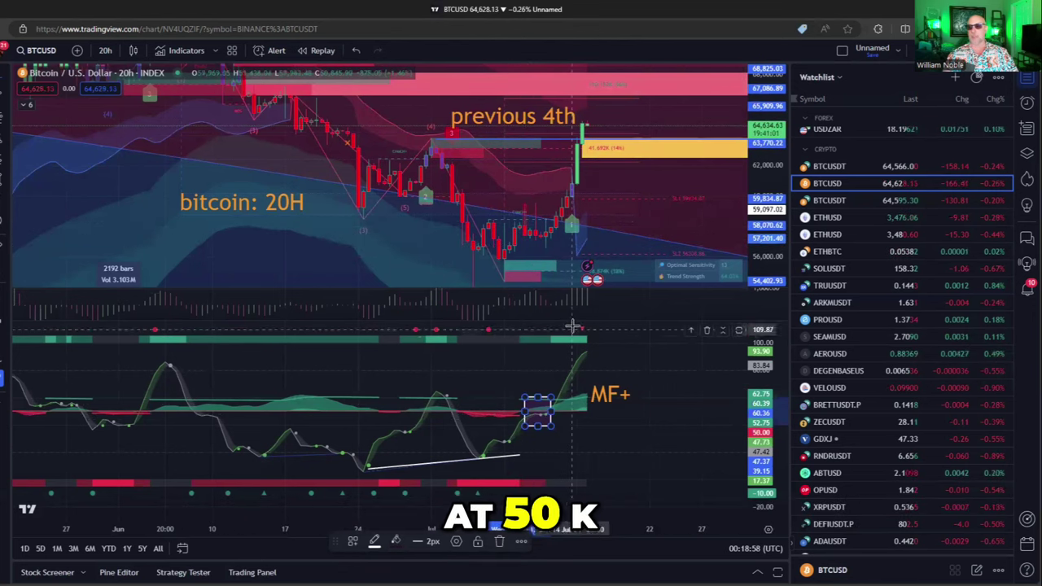
# Step: Shrink the oscillator pane and give the Bitcoin price pane more height again
pyautogui.moveTo(572, 325); pyautogui.dragTo(572, 377)
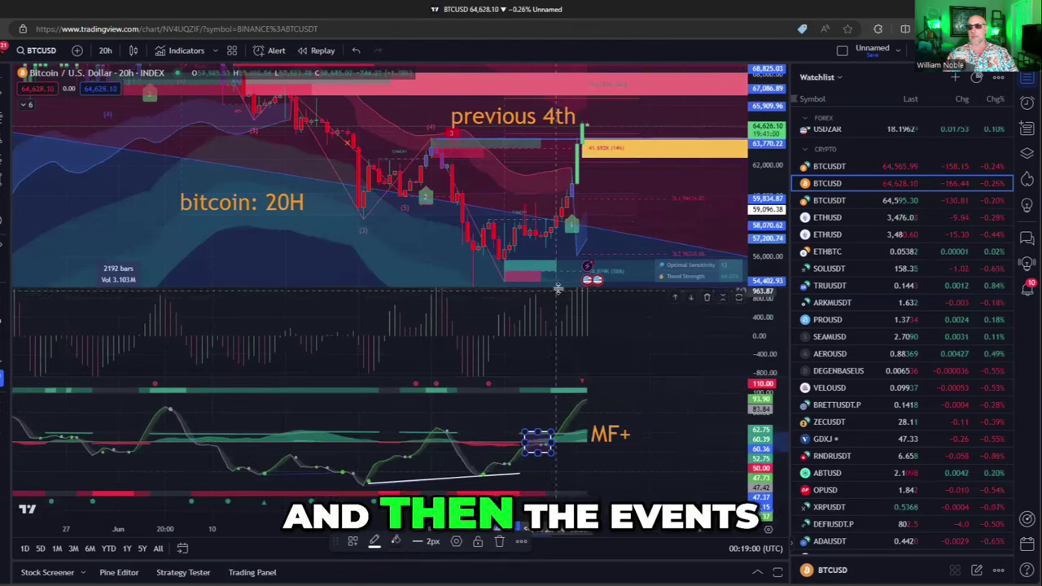
pyautogui.moveTo(558, 288); pyautogui.dragTo(565, 345)
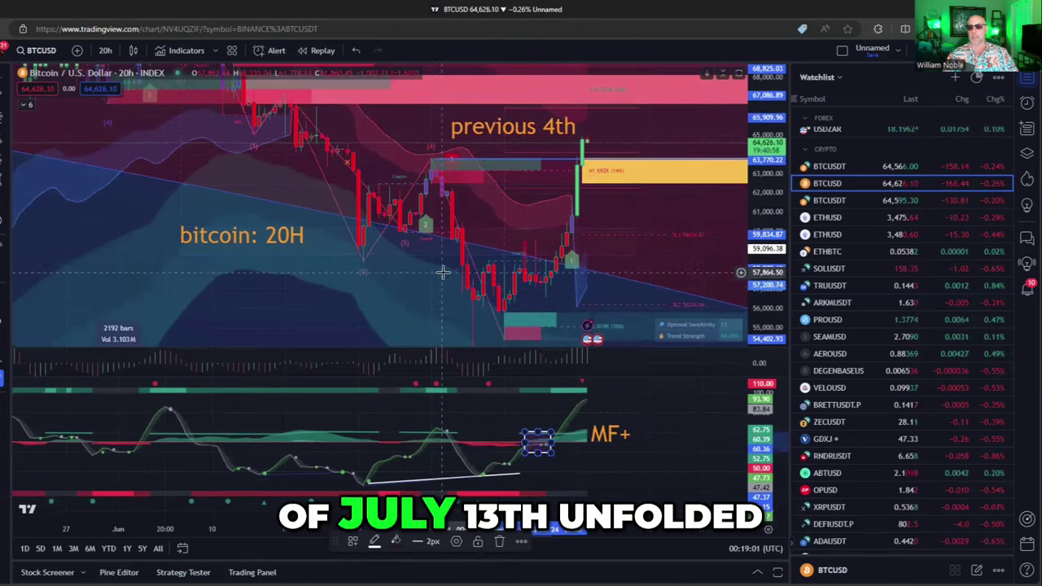
pyautogui.click(618, 464)
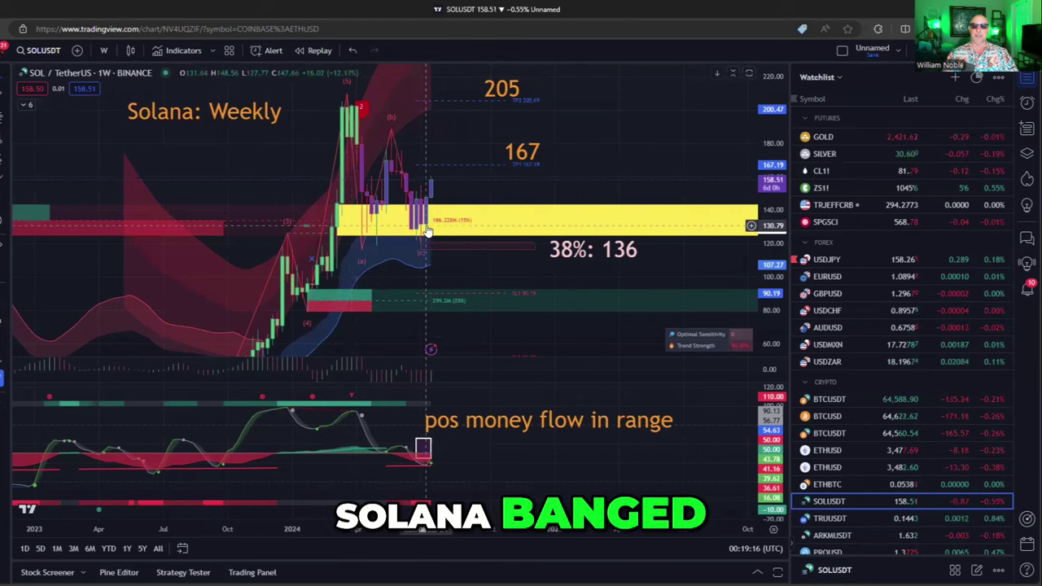
# Step: Switch the Solana chart to the 4-hour interval and enlarge the oscillator pane
pyautogui.scroll(-3, 417, 232)
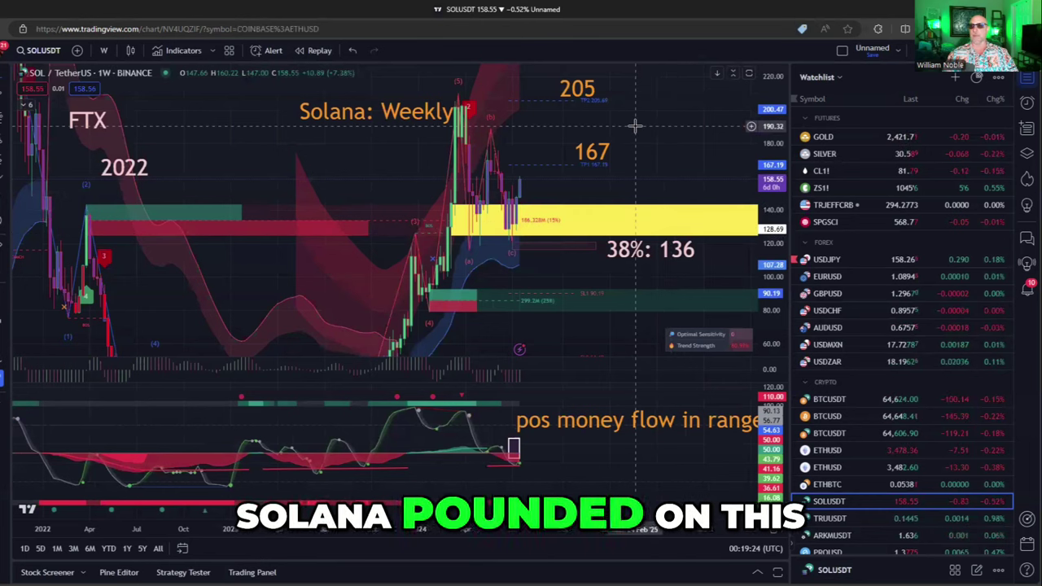
pyautogui.click(104, 52)
pyautogui.click(130, 231)
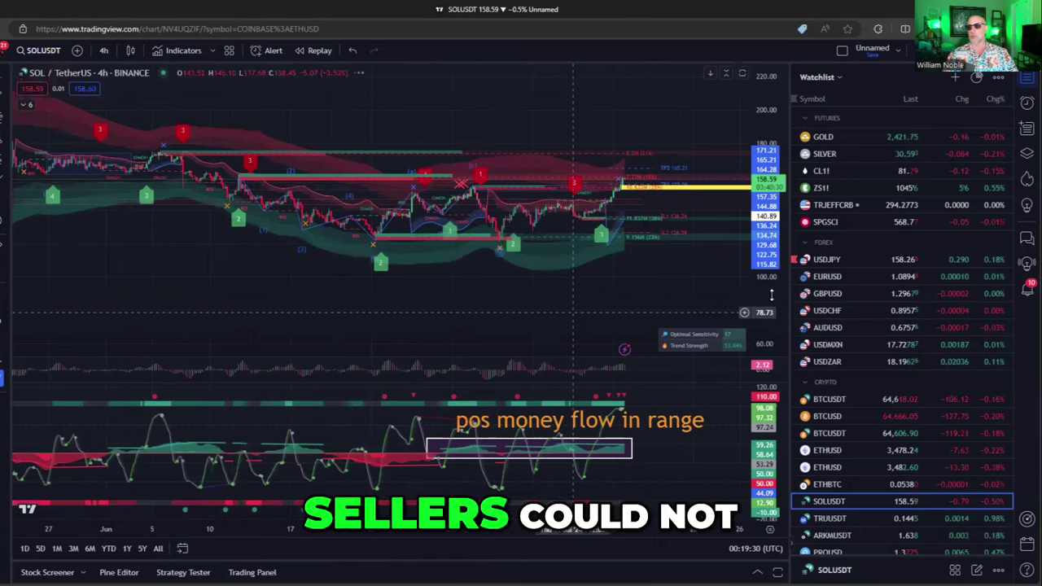
pyautogui.moveTo(771, 295); pyautogui.dragTo(768, 273)
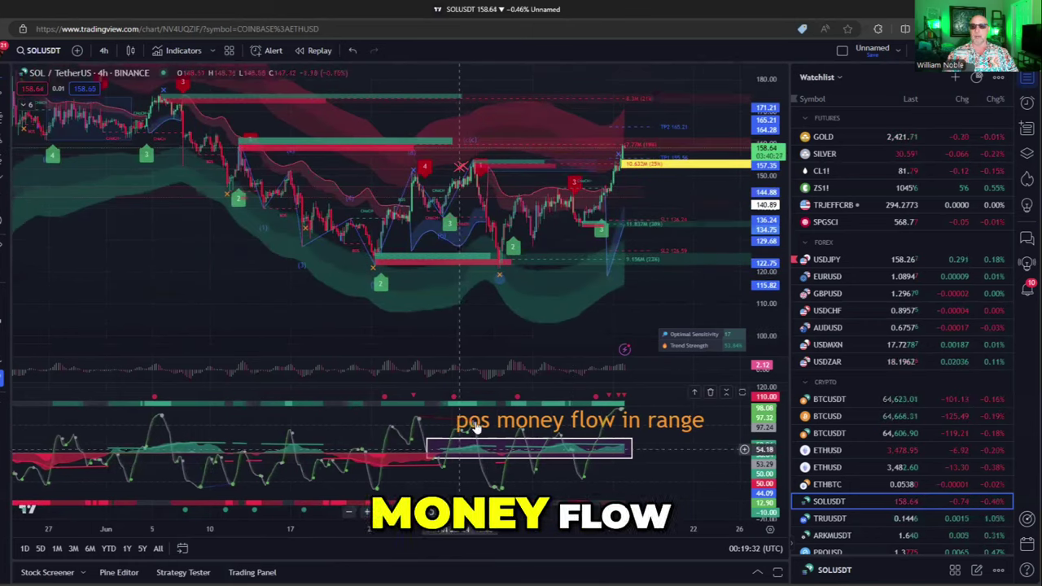
pyautogui.moveTo(461, 356); pyautogui.dragTo(456, 304)
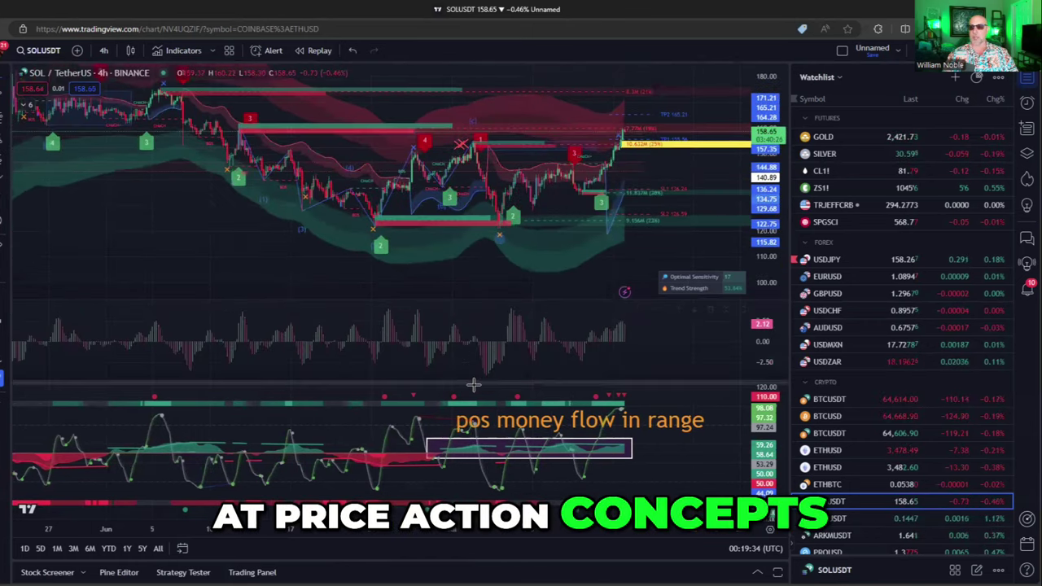
pyautogui.moveTo(473, 380); pyautogui.dragTo(472, 329)
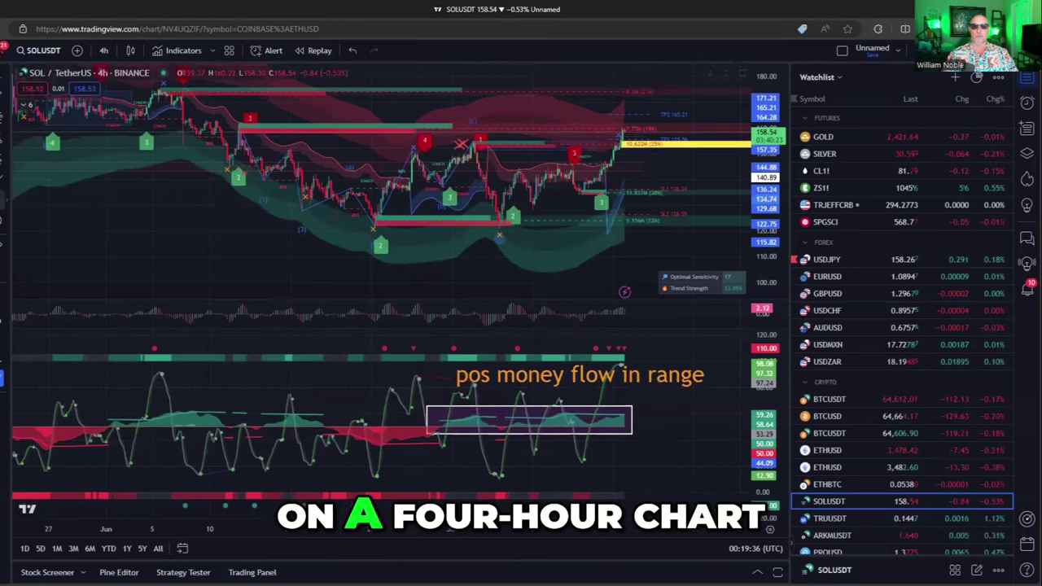
# Step: Add the text label "solana: 4H" below the early-June candles of the Solana chart
pyautogui.click(141, 215)
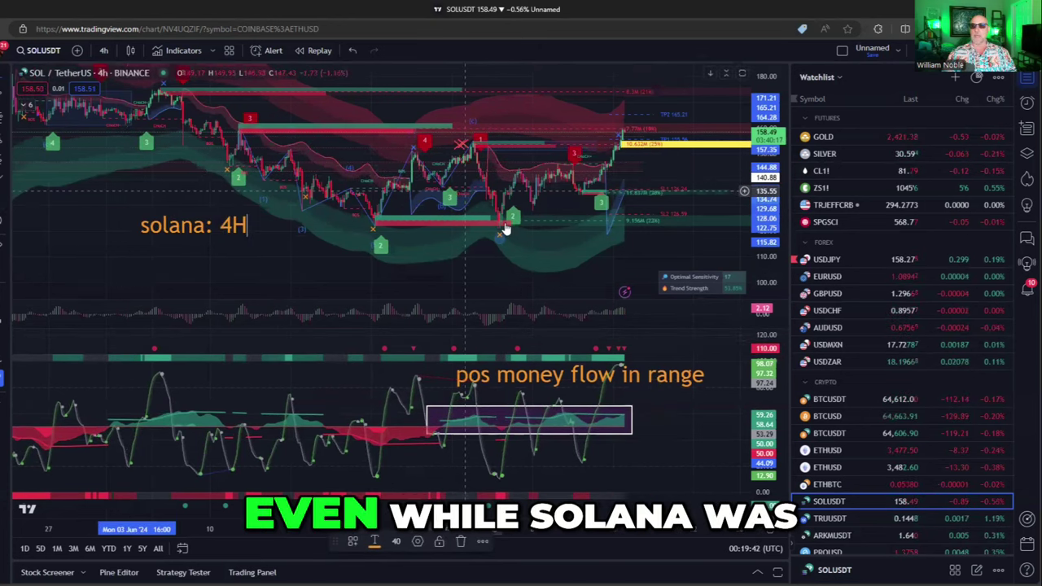
pyautogui.moveTo(764, 262); pyautogui.dragTo(757, 199)
pyautogui.scroll(4, 402, 280)
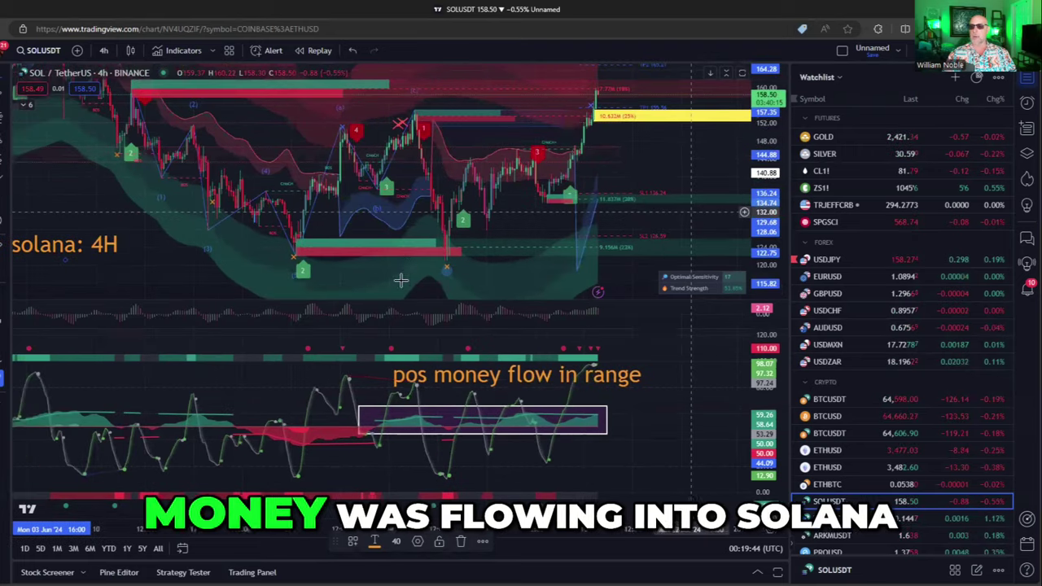
# Step: Move the "solana: 4H" label up above the recent price range, clear of the resistance block
pyautogui.scroll(-4, 263, 251)
pyautogui.moveTo(259, 249); pyautogui.dragTo(488, 127)
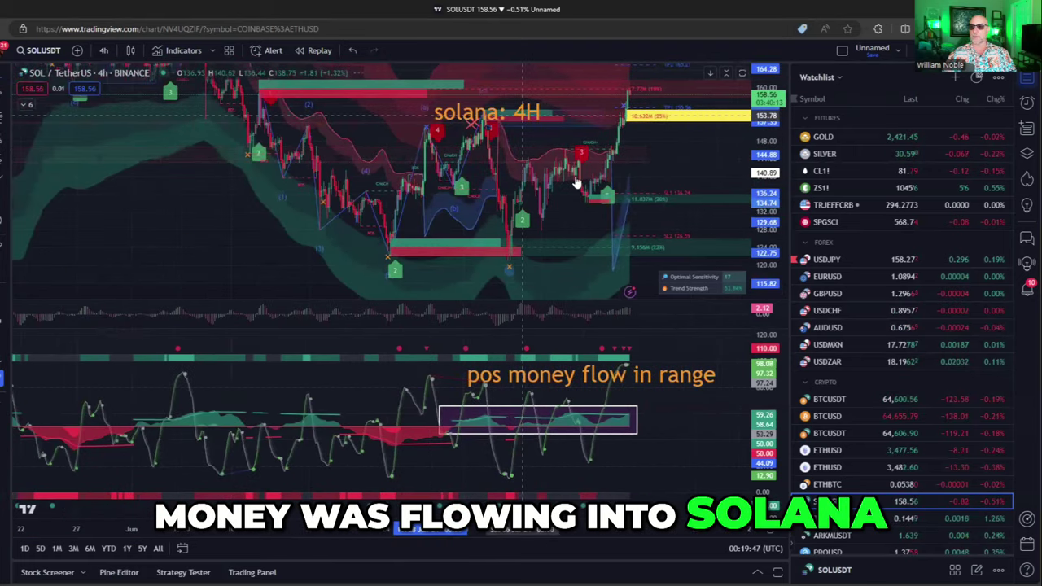
pyautogui.scroll(3, 568, 255)
pyautogui.moveTo(547, 274); pyautogui.dragTo(599, 284)
pyautogui.scroll(2, 592, 274)
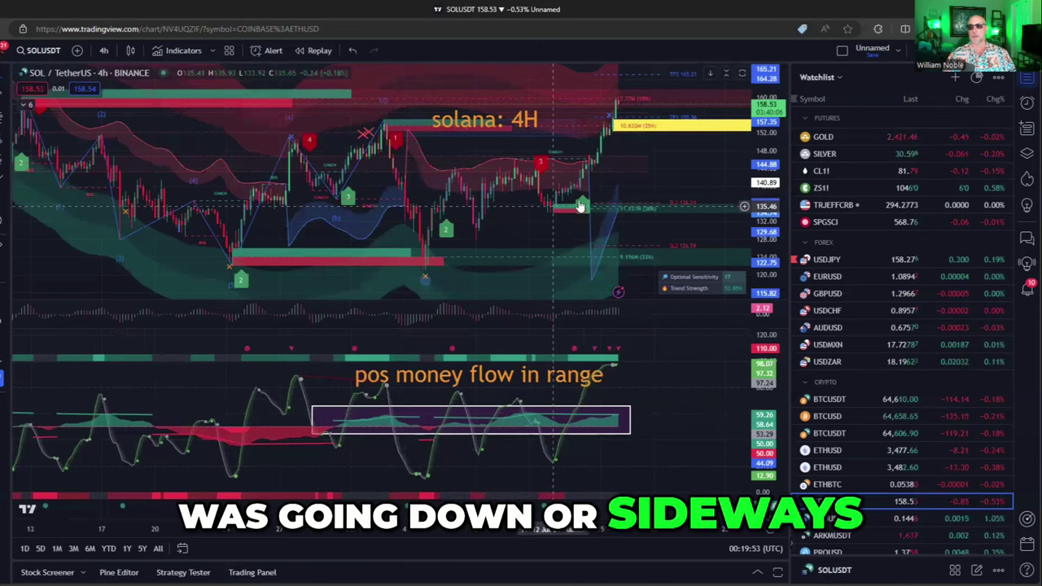
pyautogui.moveTo(515, 121); pyautogui.dragTo(503, 104)
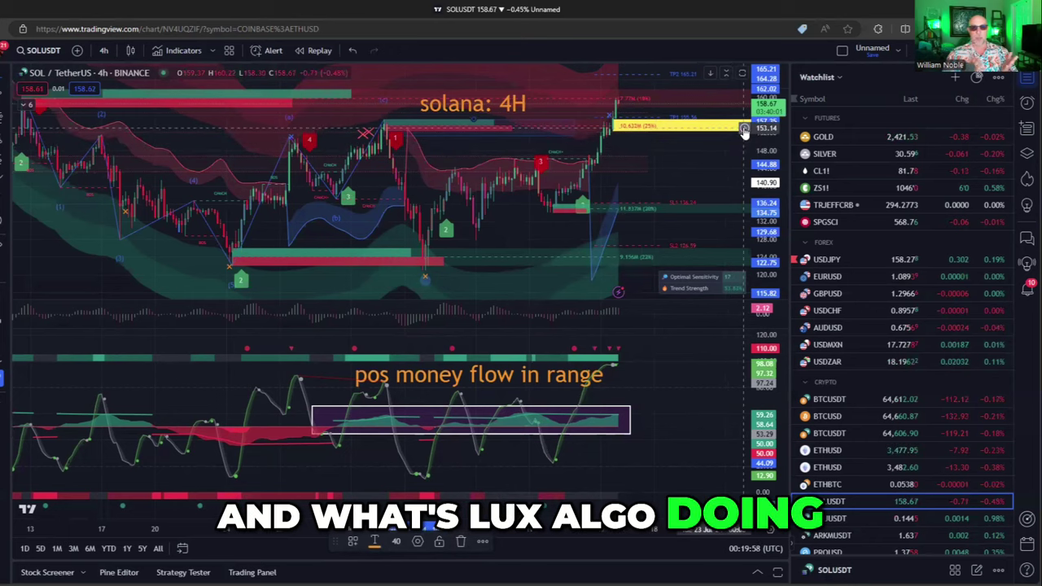
# Step: Switch the Solana chart back to the weekly interval and remove the "solana: 4H" label
pyautogui.click(104, 50)
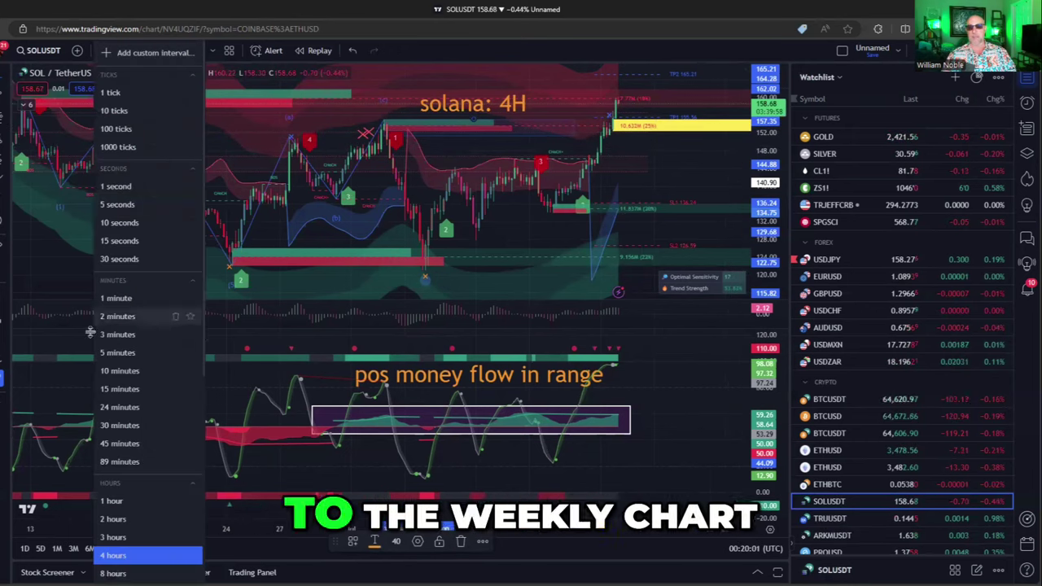
pyautogui.scroll(-4, 81, 333)
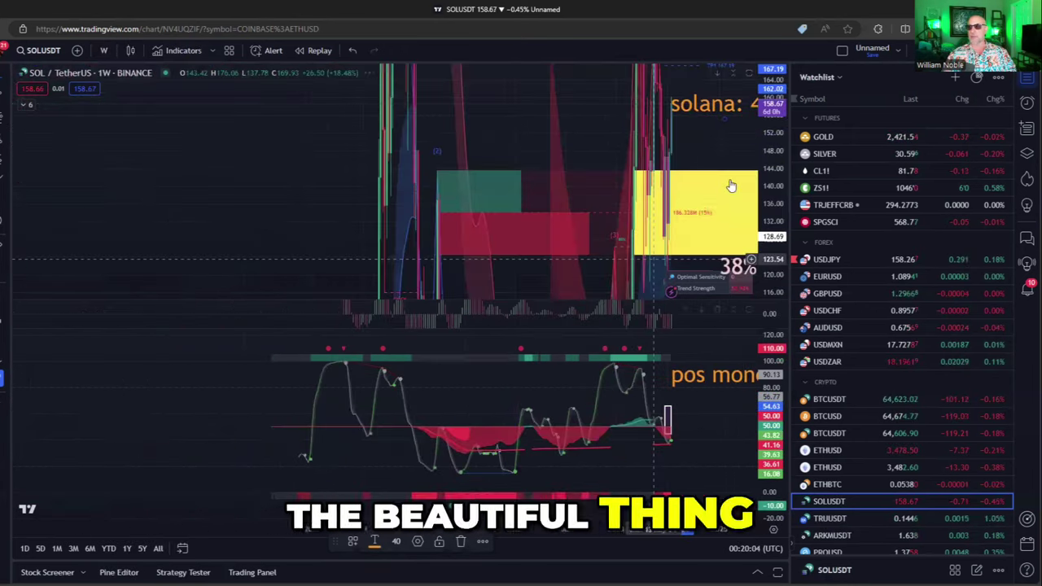
pyautogui.scroll(-4, 731, 185)
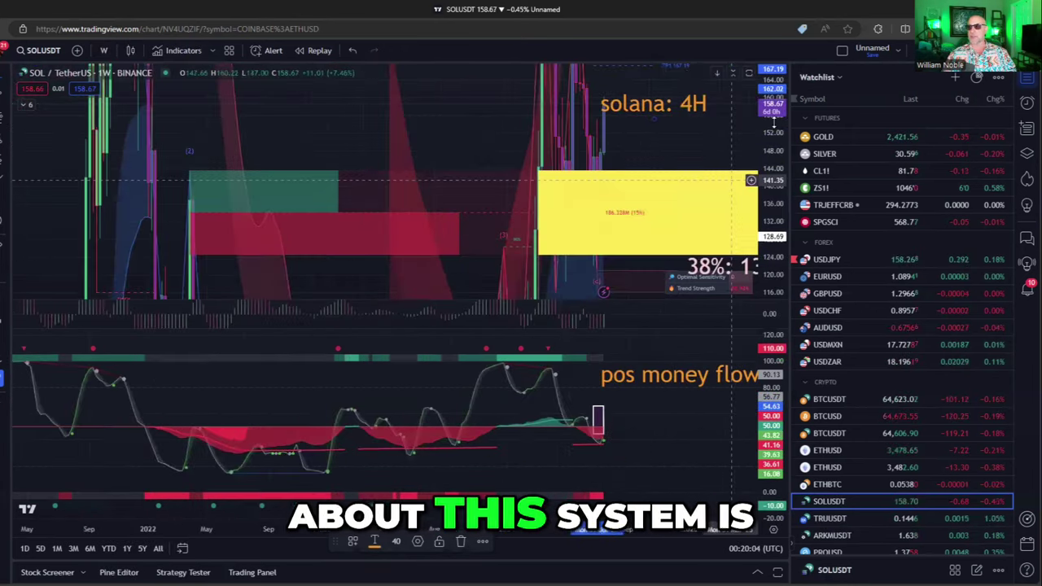
pyautogui.moveTo(563, 269); pyautogui.dragTo(511, 270)
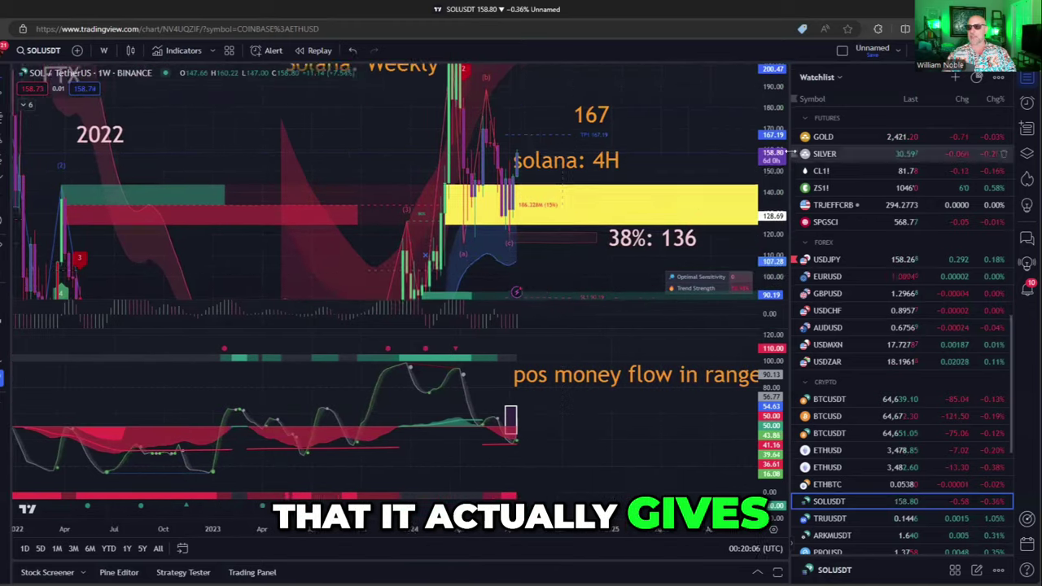
pyautogui.moveTo(772, 155); pyautogui.dragTo(770, 228)
pyautogui.moveTo(622, 156); pyautogui.dragTo(542, 182)
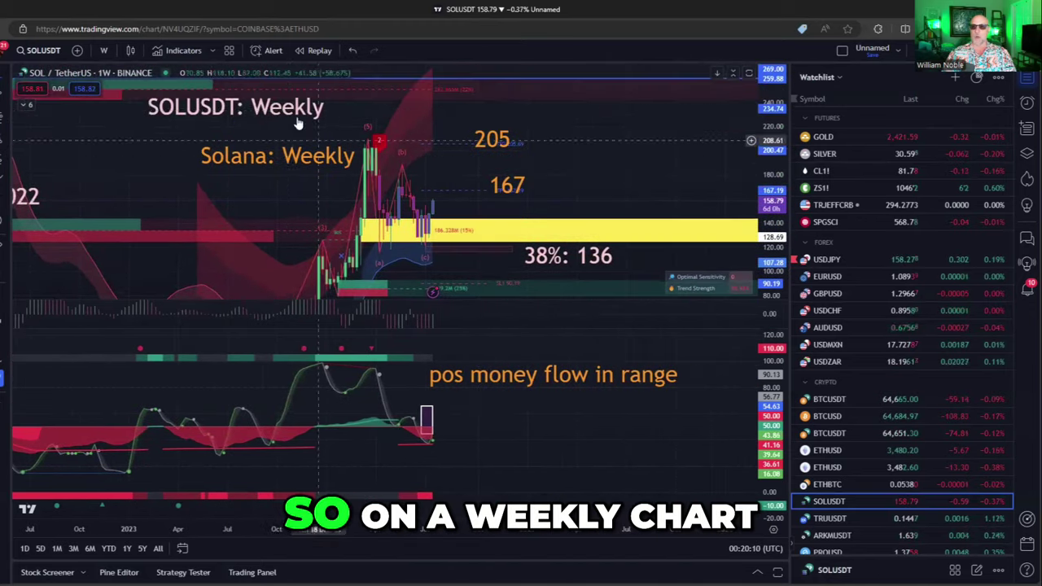
# Step: Delete the redundant "SOLUSDT: Weekly" label and move the "167" label clear of its take-profit line
pyautogui.click(301, 113)
pyautogui.press('Delete')
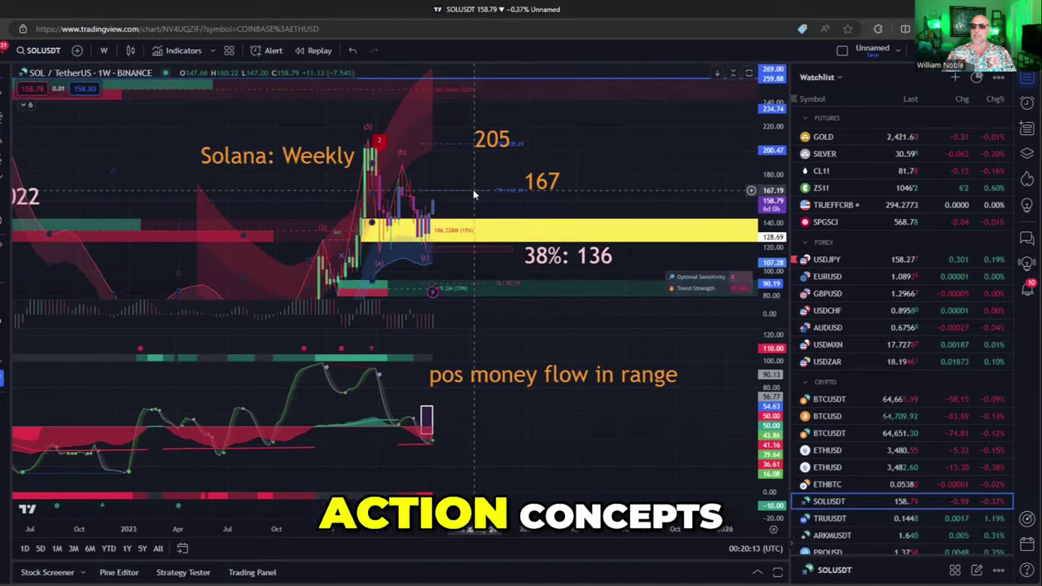
# Step: Review the LuxAlgo Signals & Overlays settings, especially the Reversal Zones overlay
pyautogui.doubleClick(474, 194)
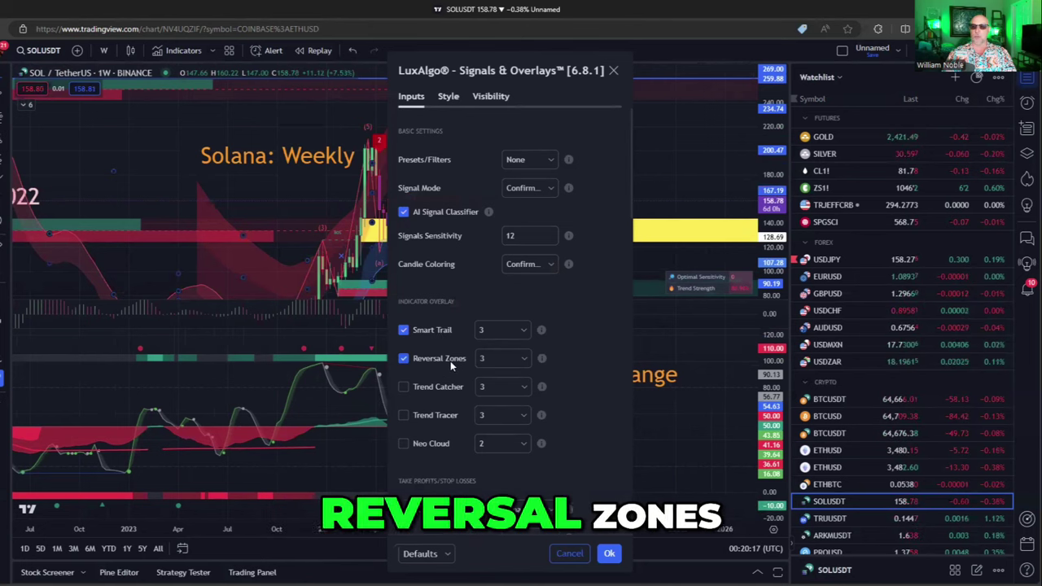
pyautogui.click(608, 553)
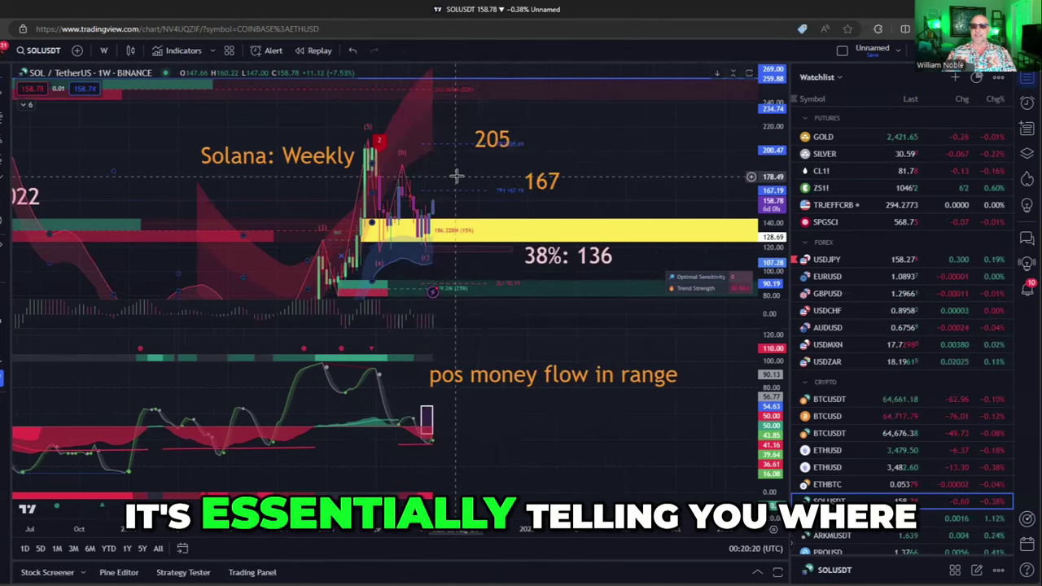